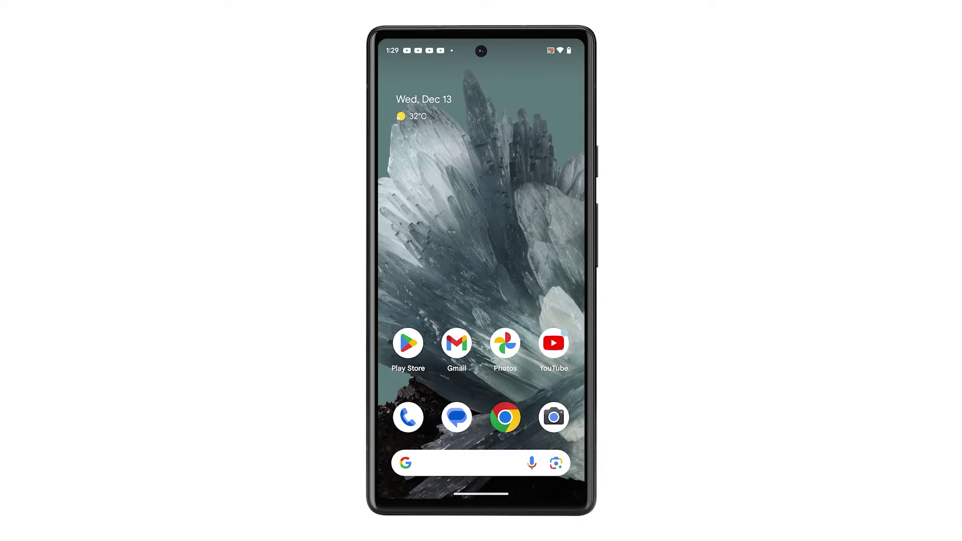
click(457, 416)
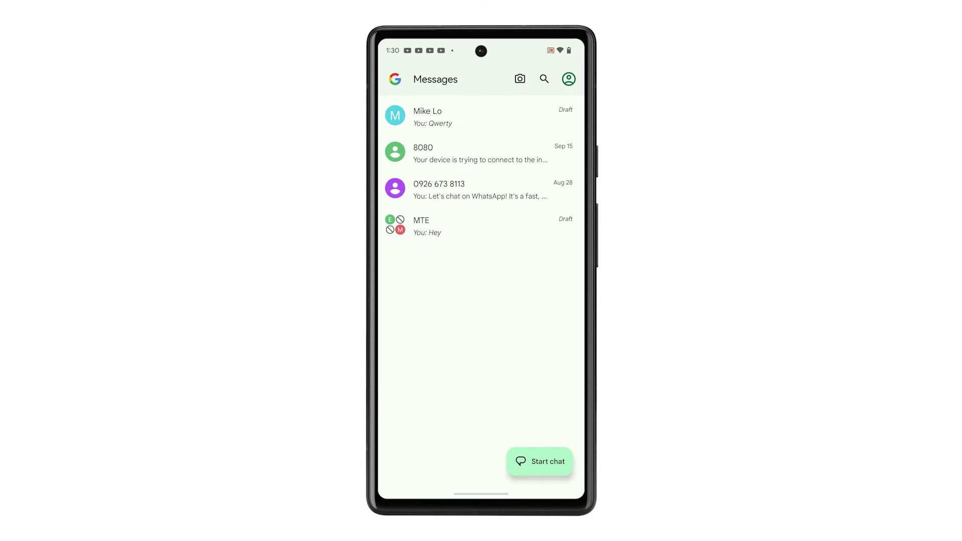
click(541, 460)
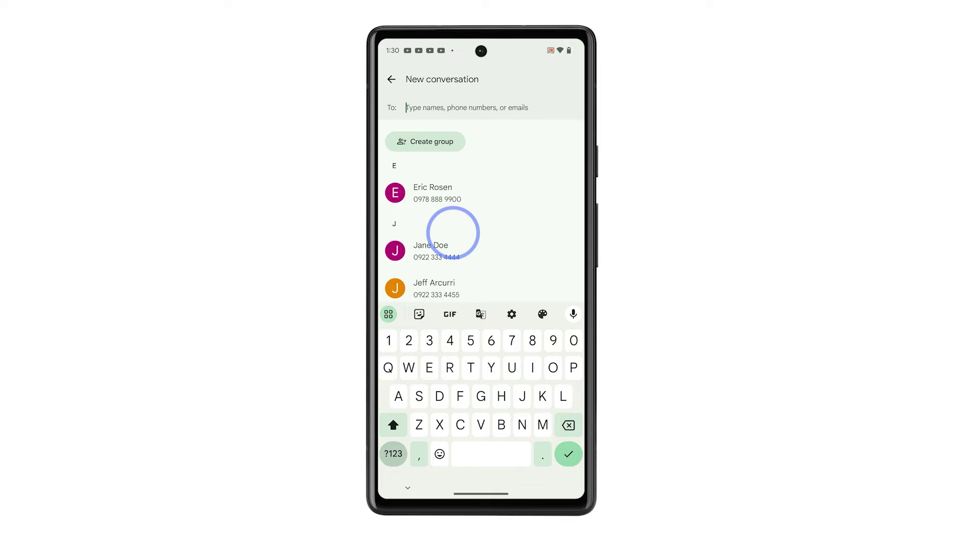
click(438, 200)
text(Test mess)
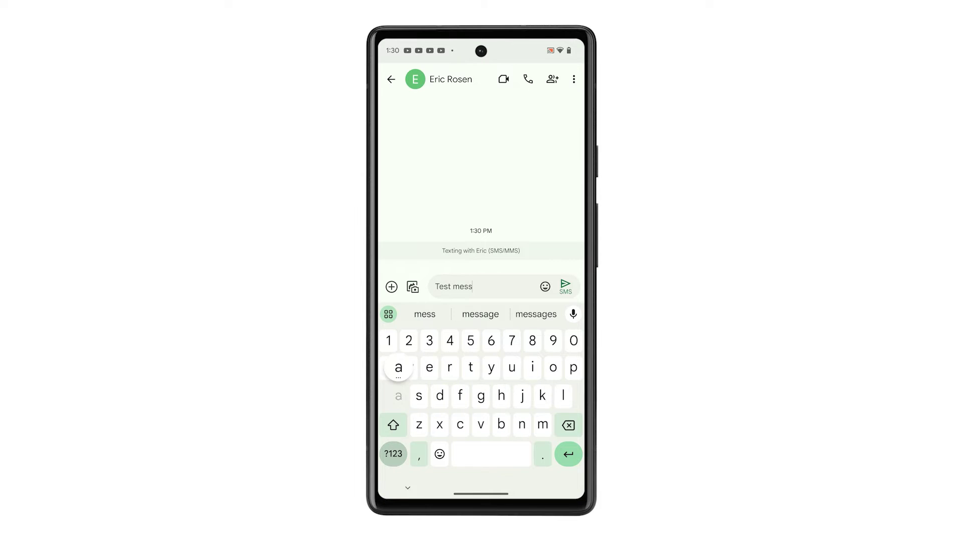
text(age)
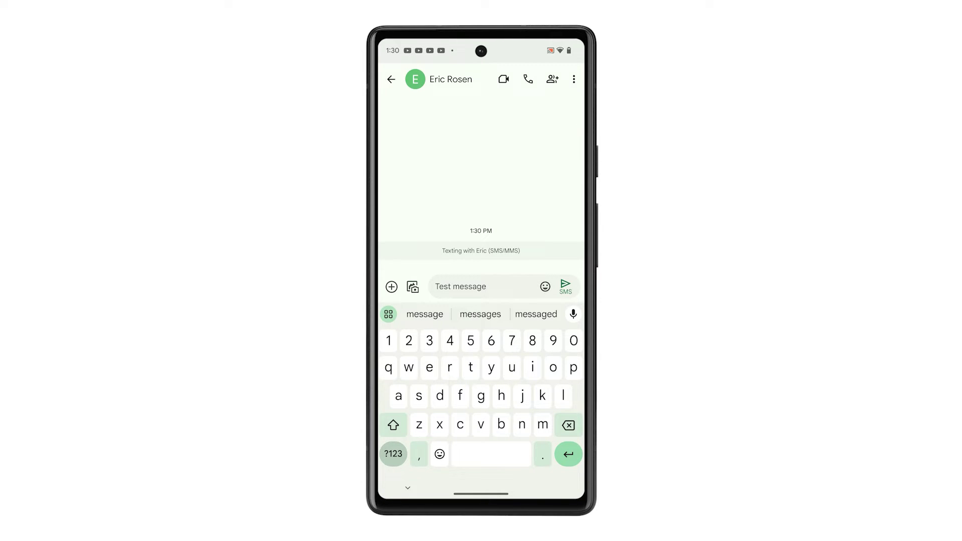
Step: Schedule the message for Thursday, Dec 14 at 1:30 PM and send it as scheduled
click(566, 285)
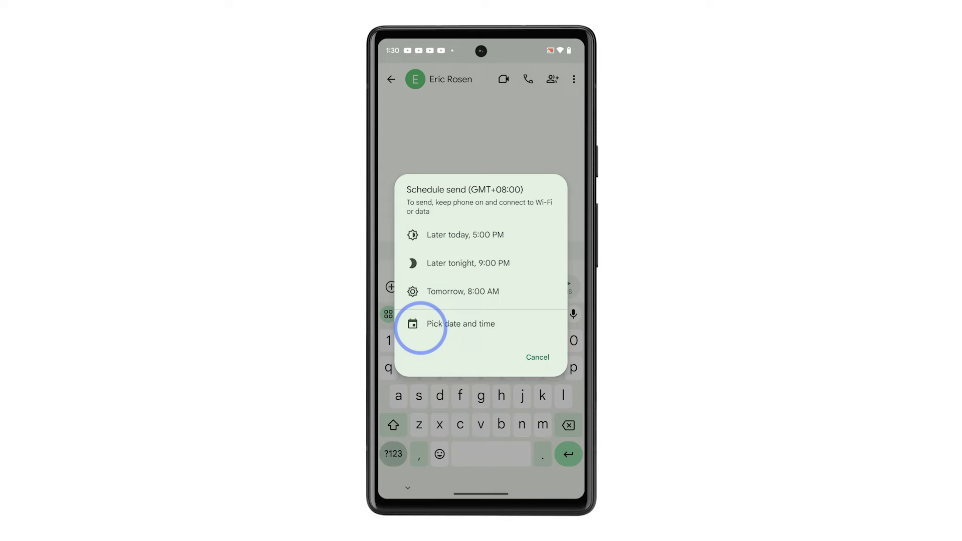
click(462, 325)
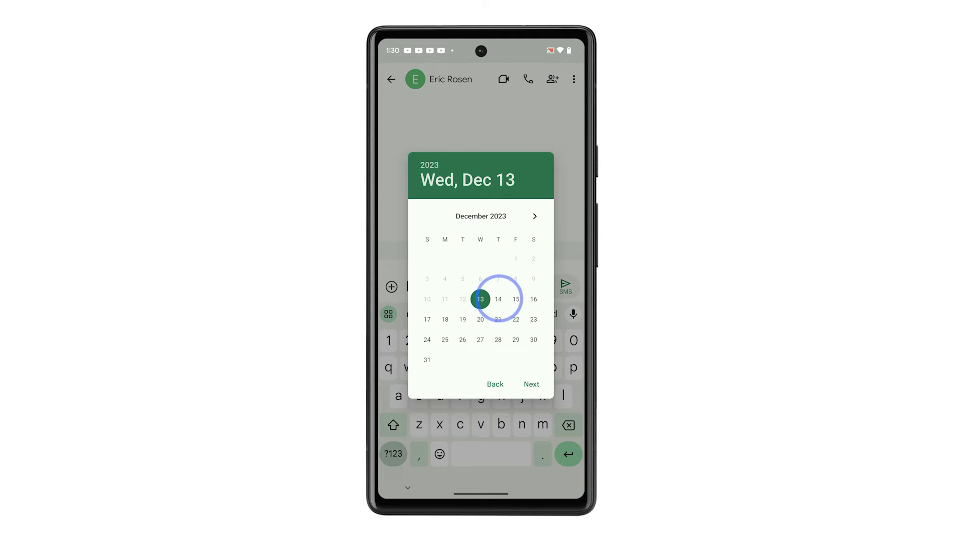
click(498, 300)
click(532, 385)
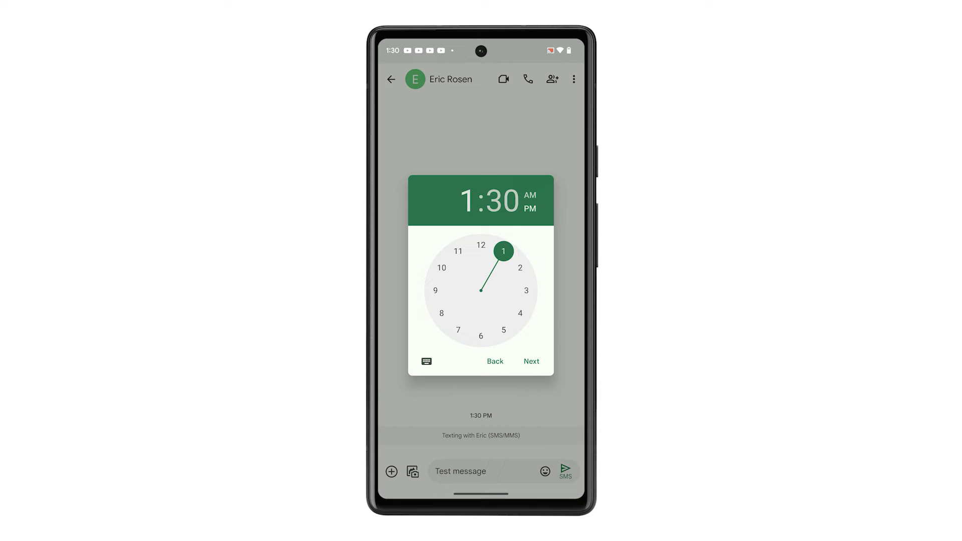
click(533, 361)
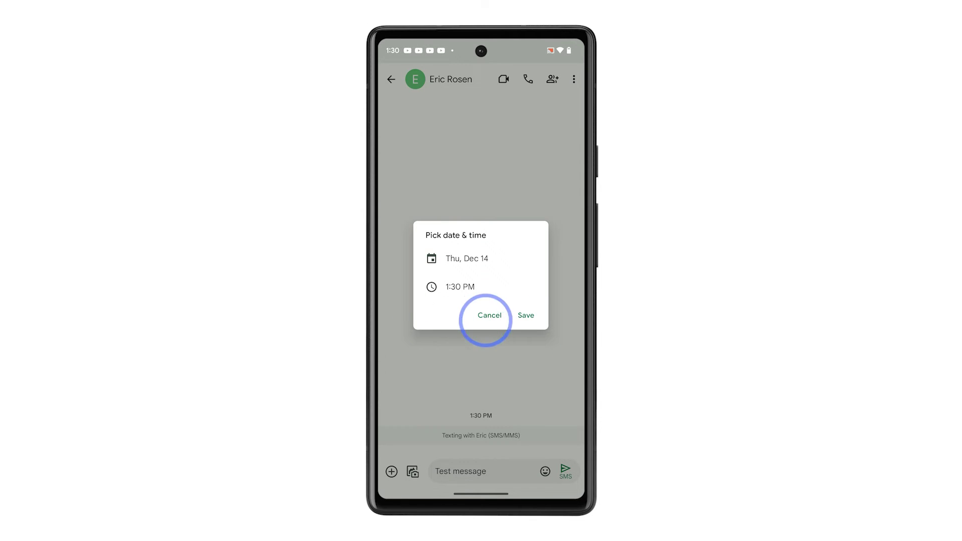
click(527, 315)
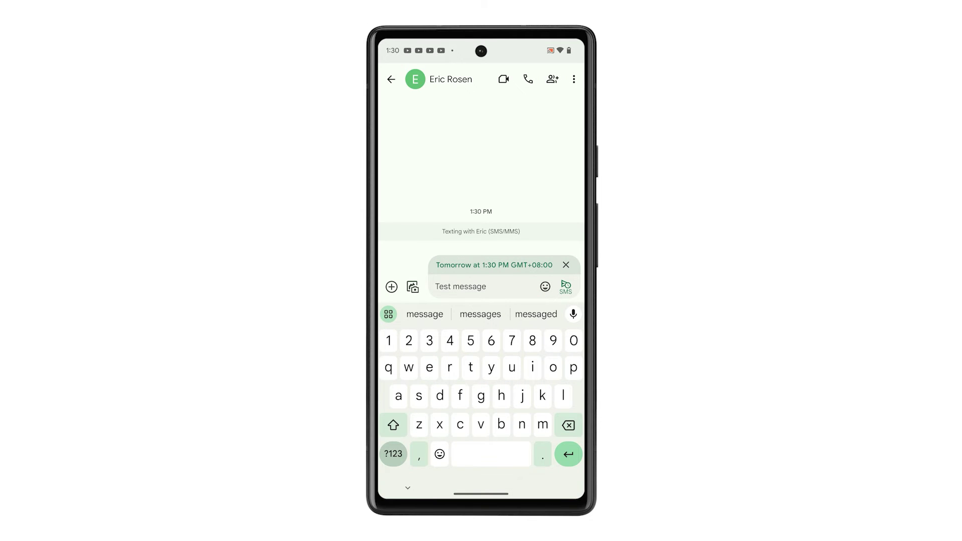
click(565, 286)
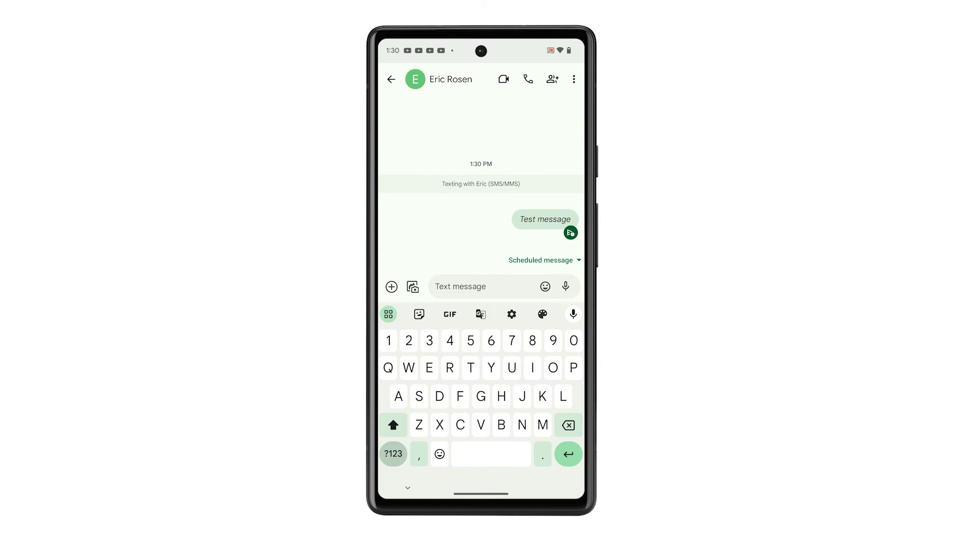
click(391, 80)
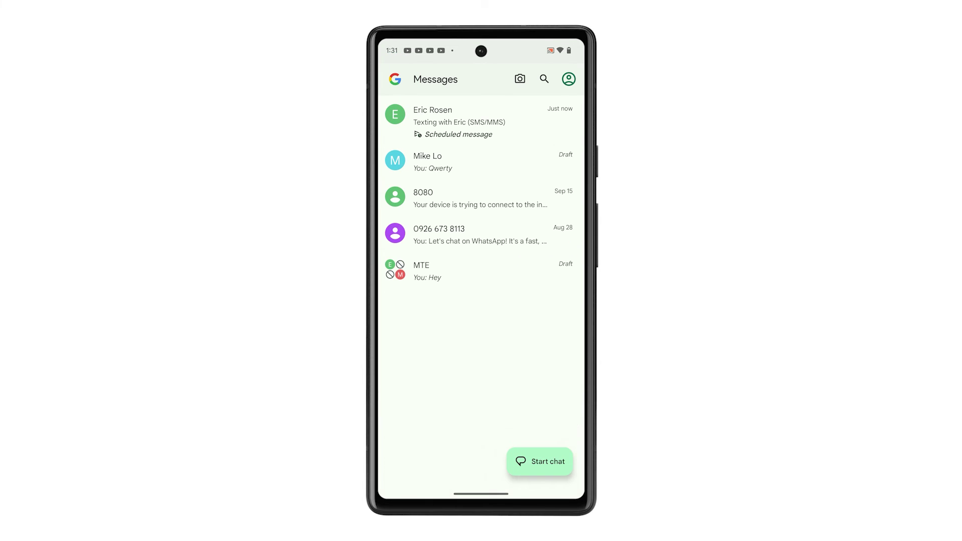
click(481, 120)
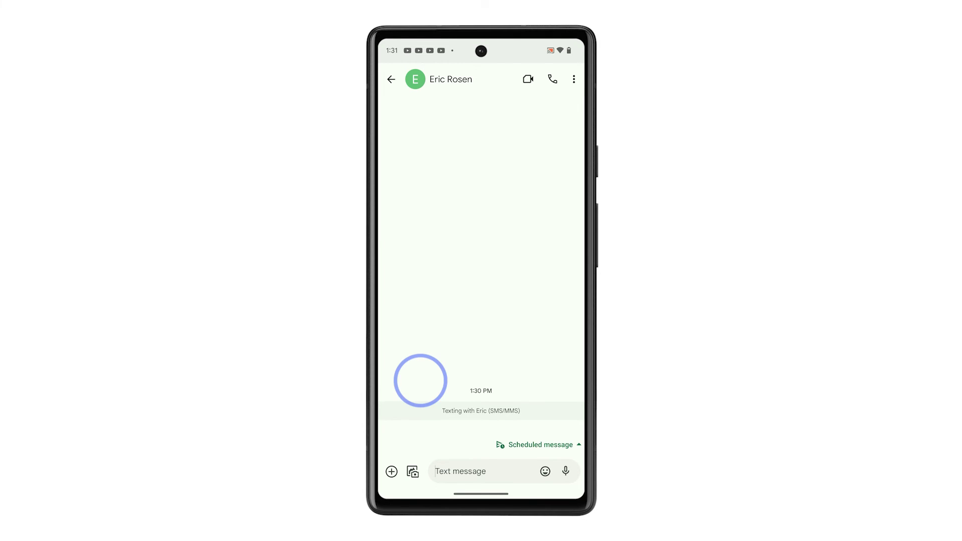
click(546, 444)
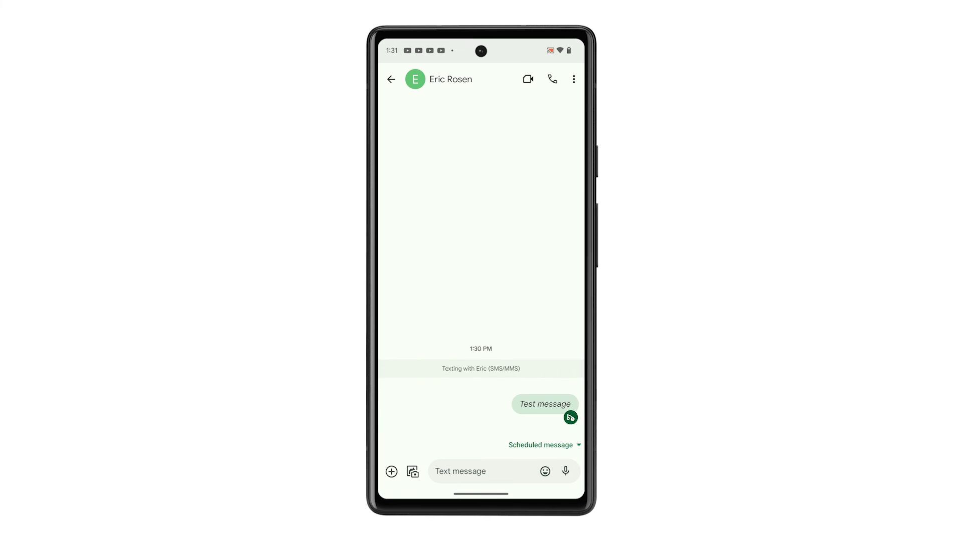
click(571, 418)
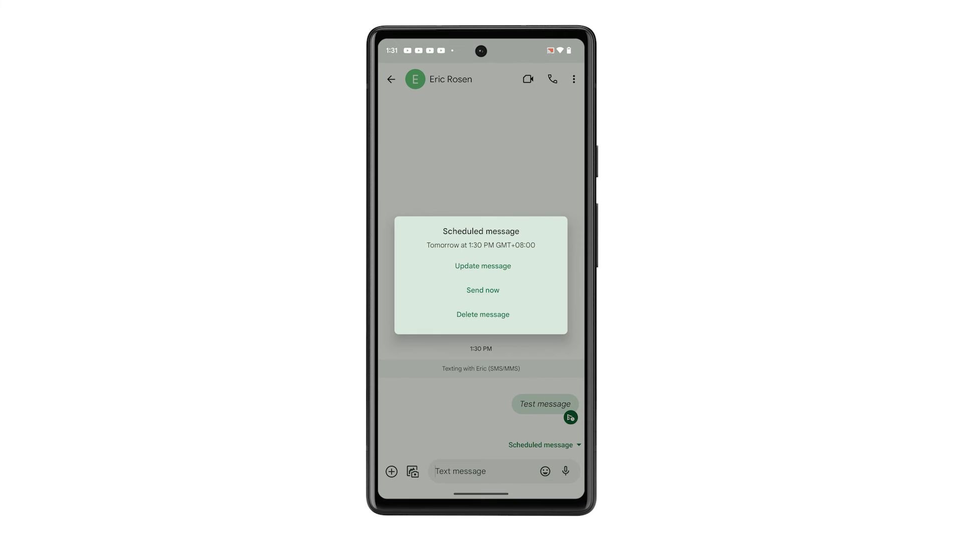
click(484, 314)
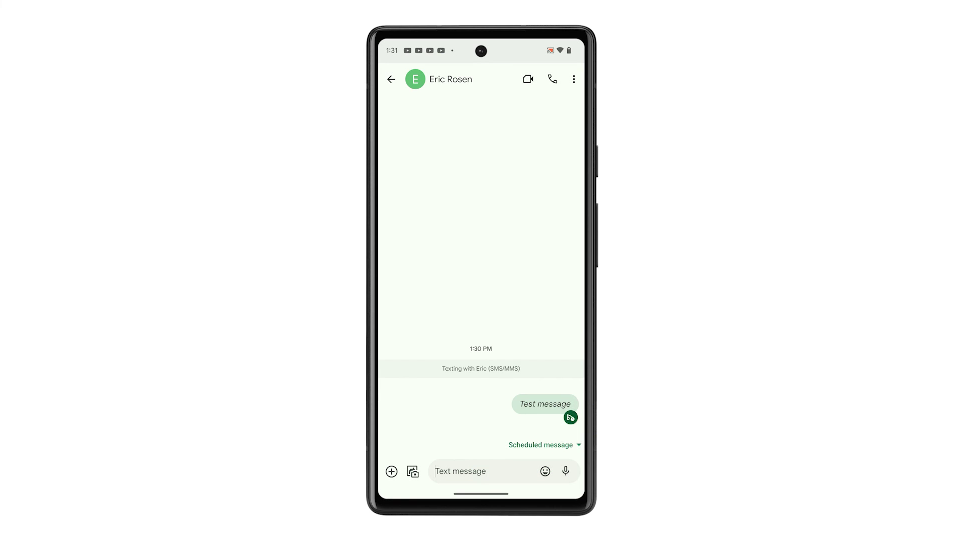
click(541, 444)
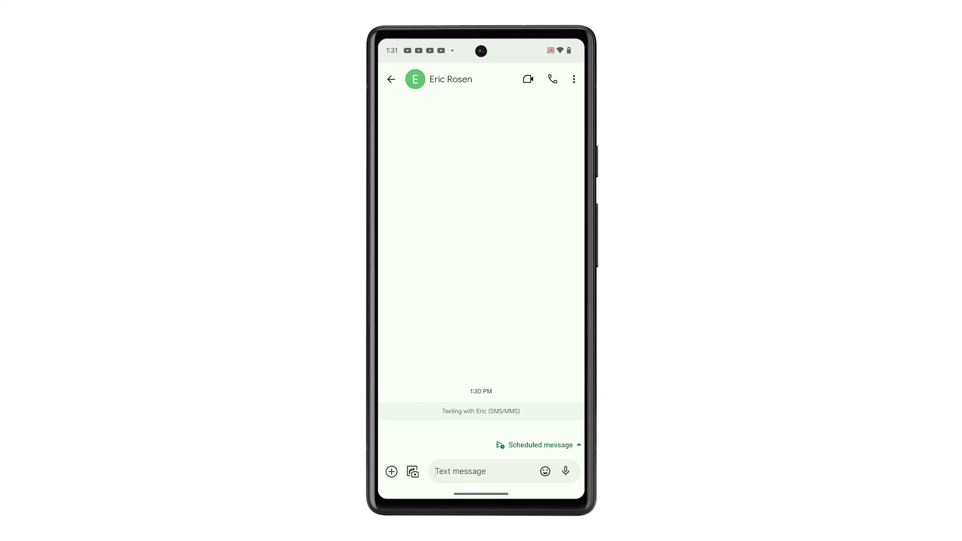